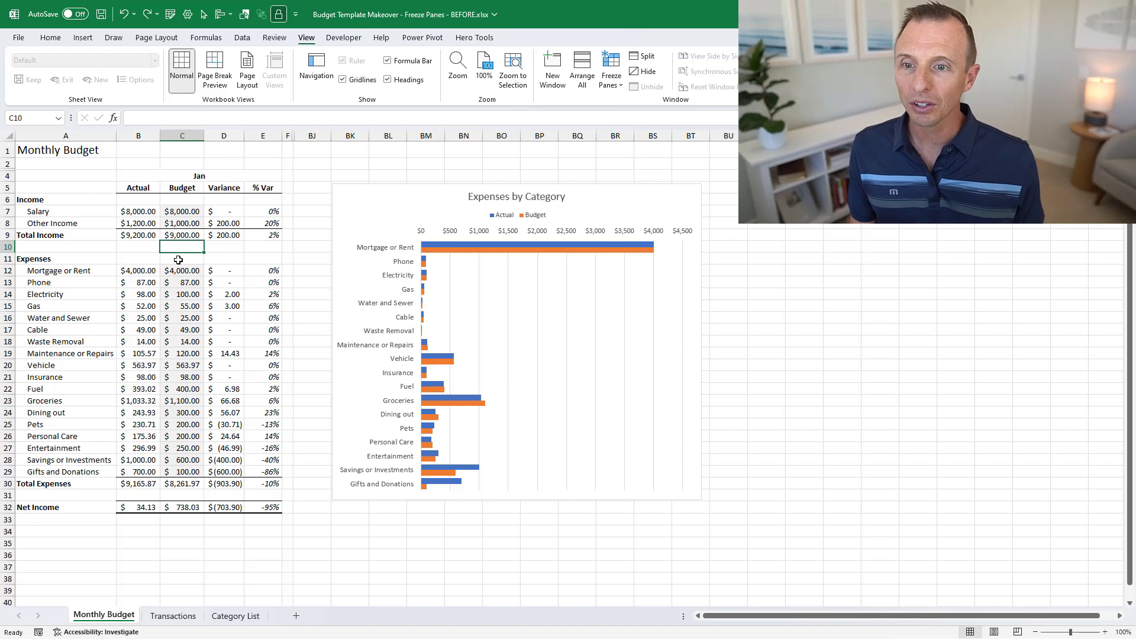
# Delete the Expenses by Category chart and unhide columns F:BJ to reveal the Feb–May blocks
pyautogui.click(348, 190)
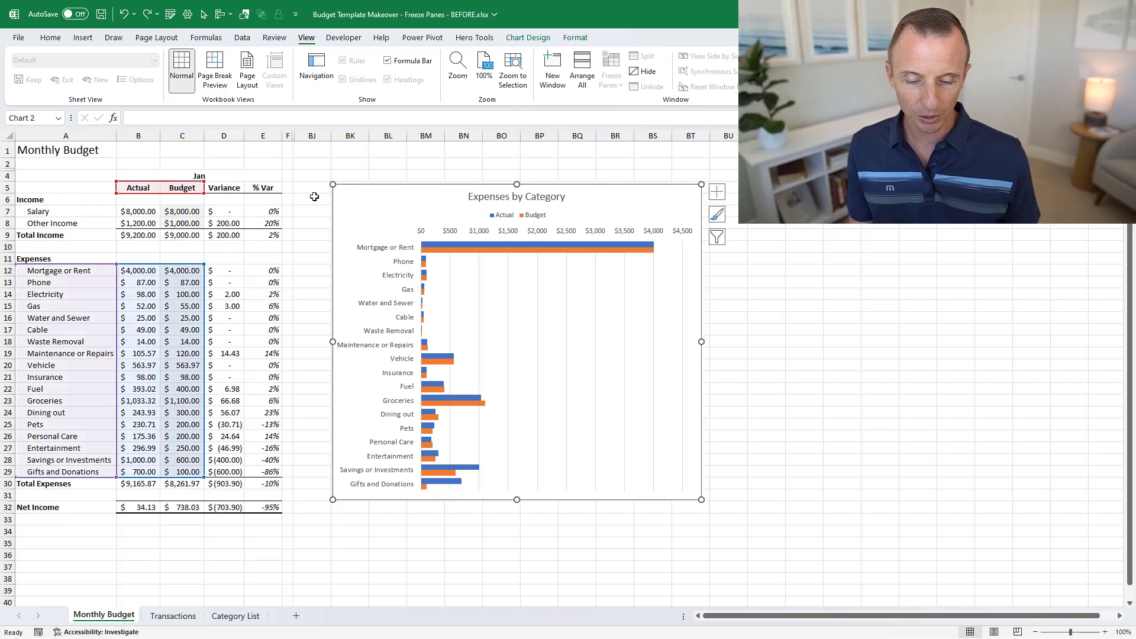
pyautogui.press('Delete')
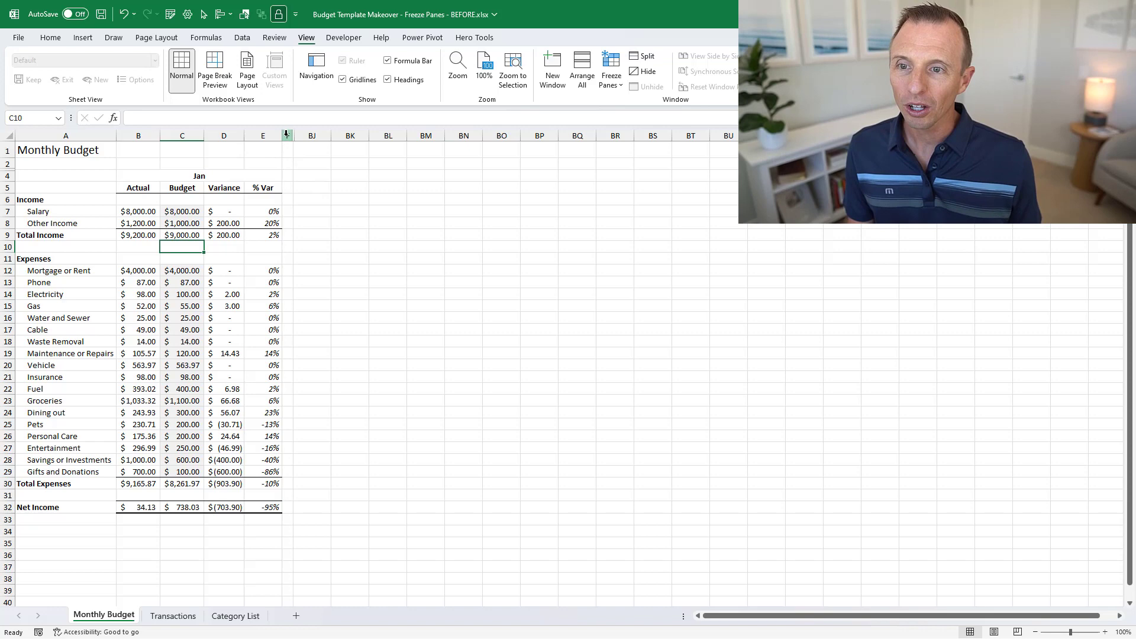
pyautogui.moveTo(287, 136); pyautogui.dragTo(307, 135)
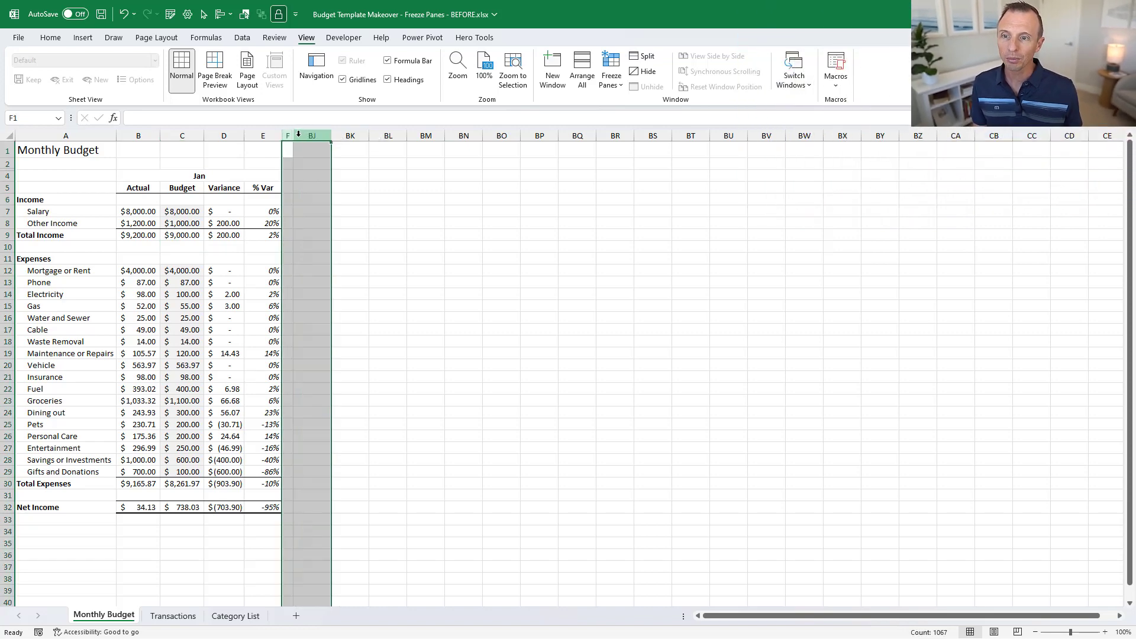
pyautogui.rightClick(298, 135)
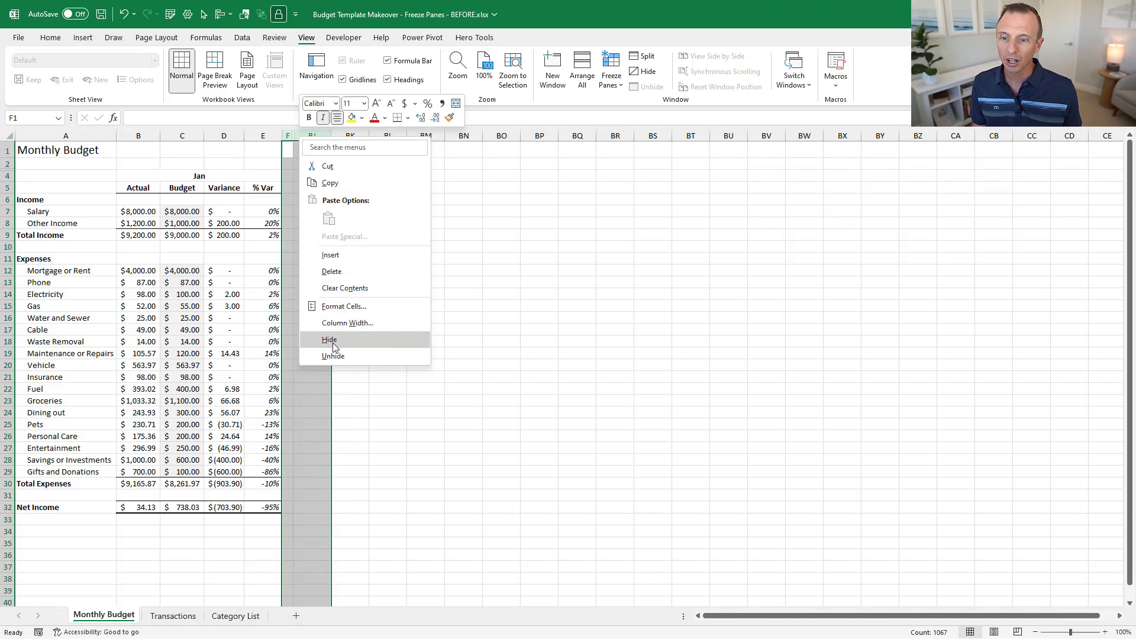
pyautogui.click(332, 353)
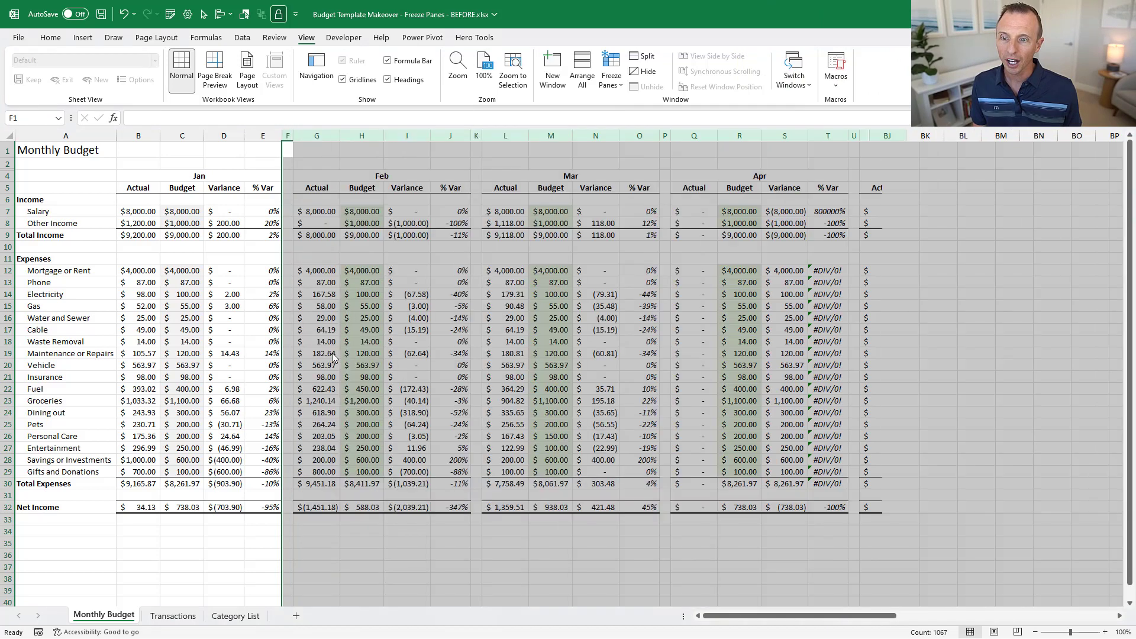
pyautogui.click(318, 178)
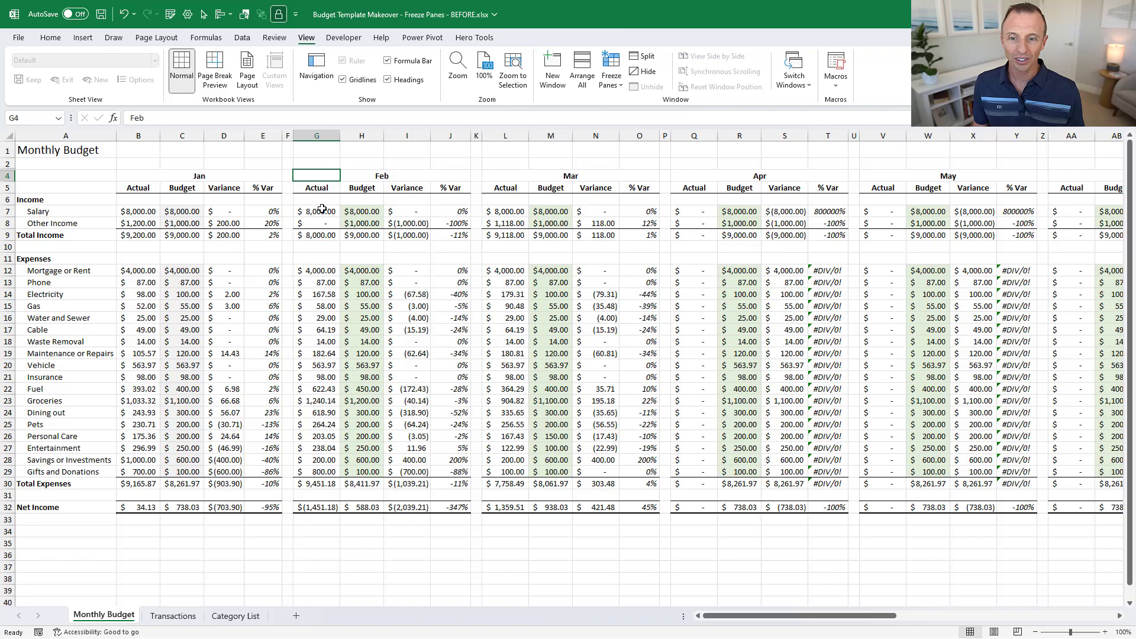
pyautogui.moveTo(717, 616); pyautogui.dragTo(826, 612)
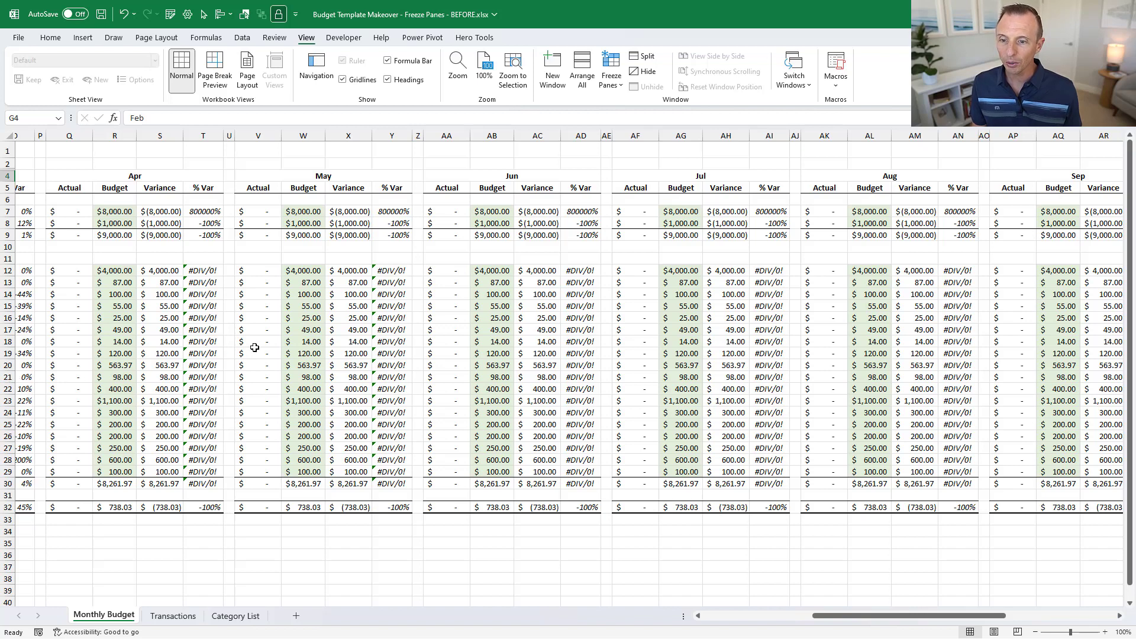
pyautogui.moveTo(296, 329); pyautogui.dragTo(297, 343)
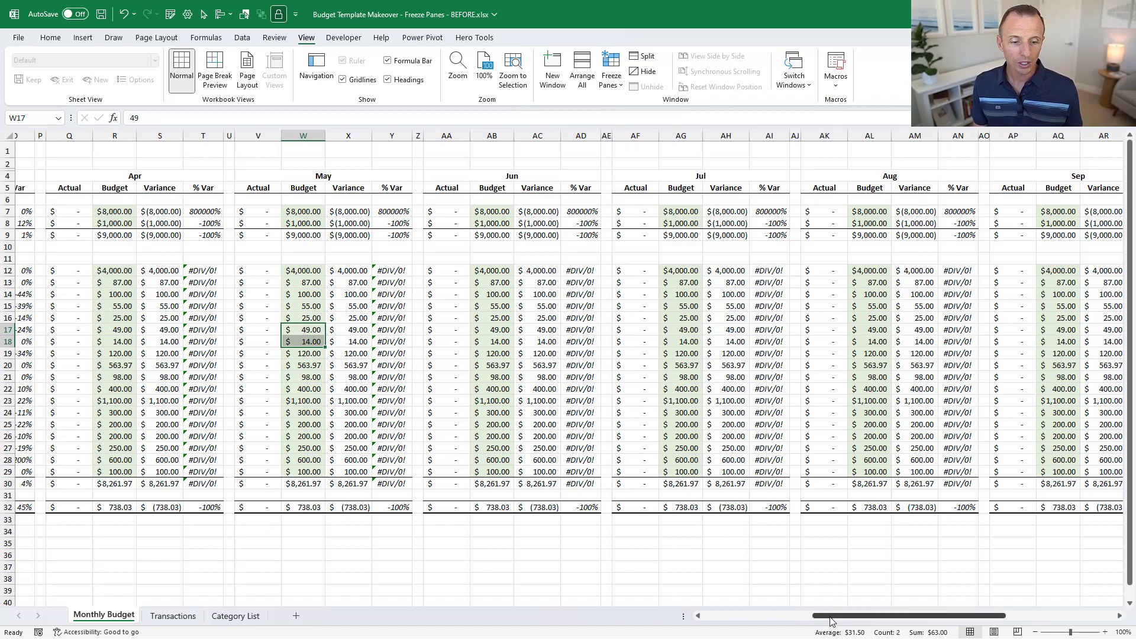
pyautogui.moveTo(831, 620); pyautogui.dragTo(710, 619)
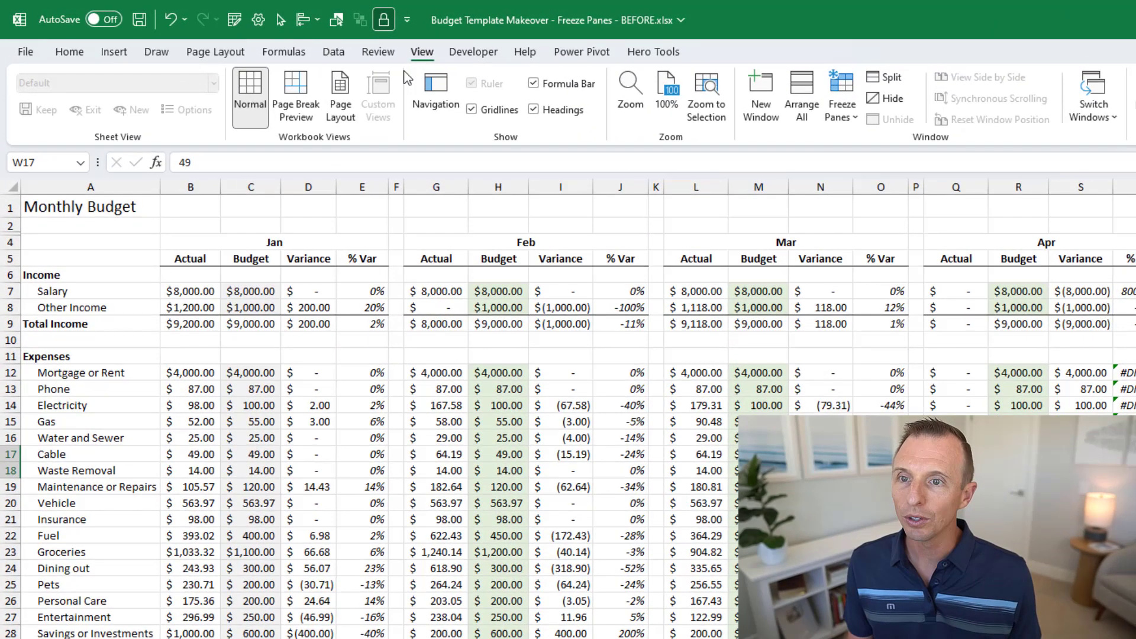
# Freeze the first column, then scroll right and select Jun Budget cells AB13:AB20 to test it
pyautogui.click(847, 117)
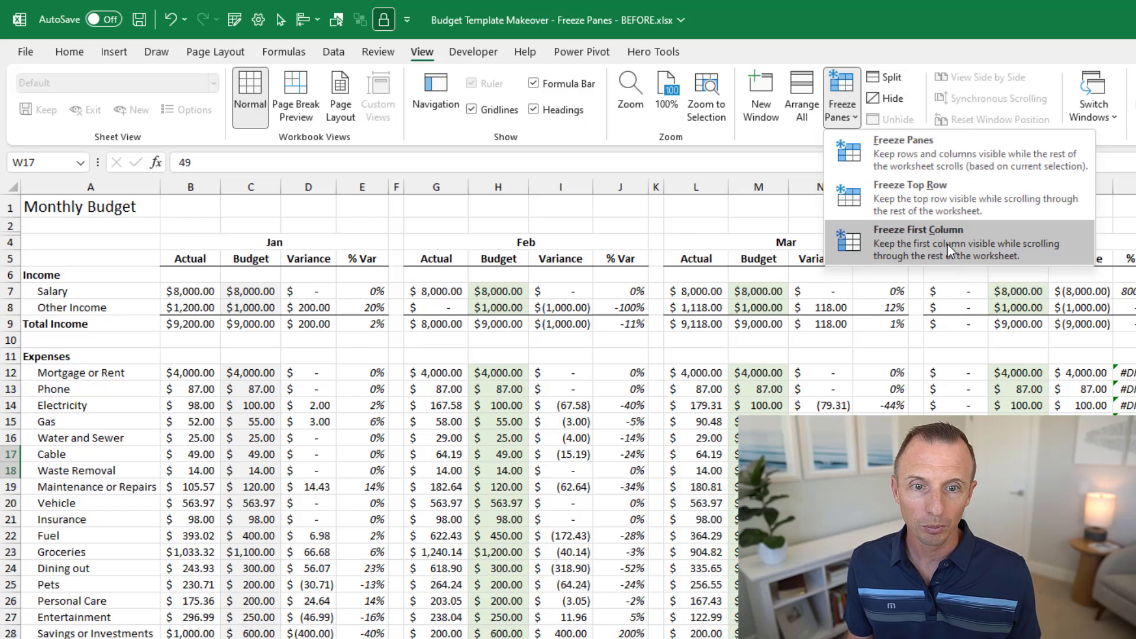
pyautogui.click(904, 240)
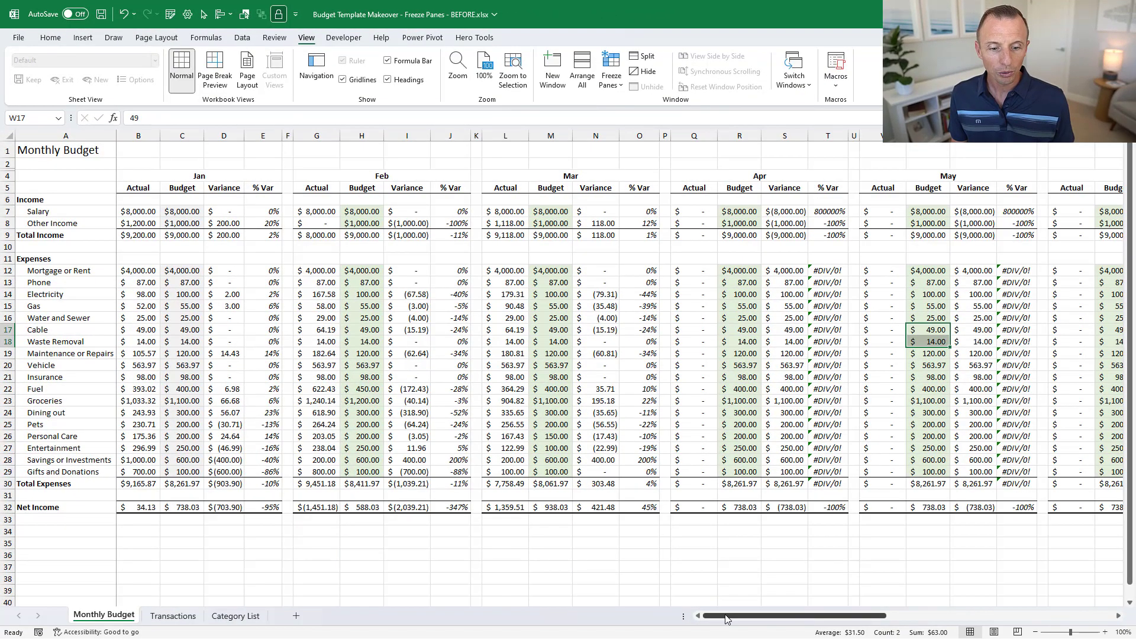
pyautogui.moveTo(726, 618); pyautogui.dragTo(894, 599)
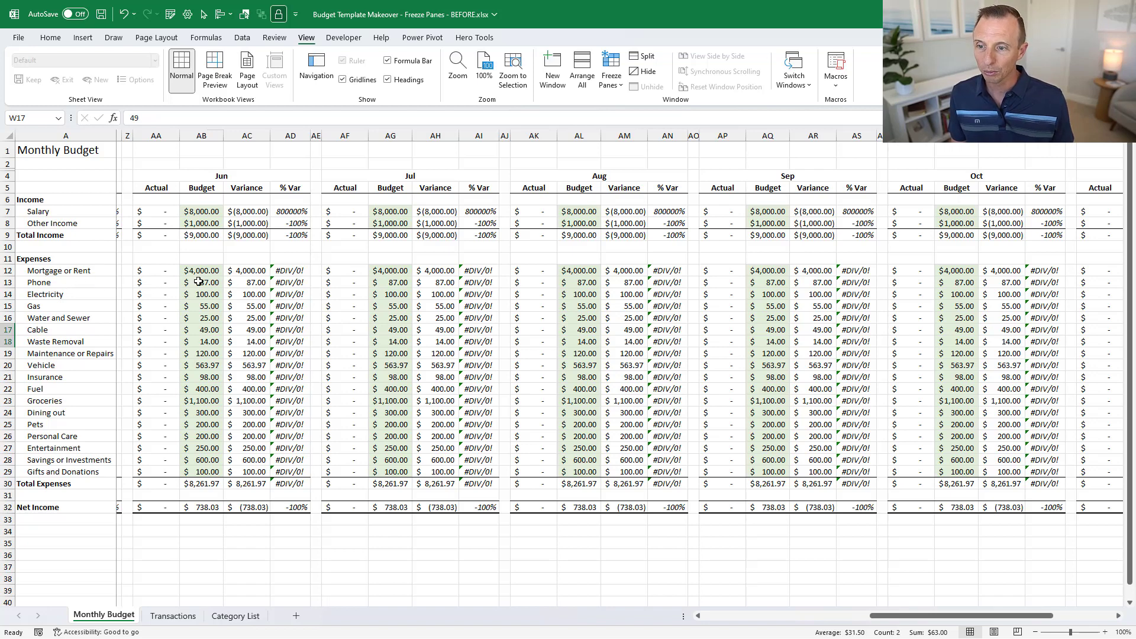
pyautogui.moveTo(199, 282); pyautogui.dragTo(201, 365)
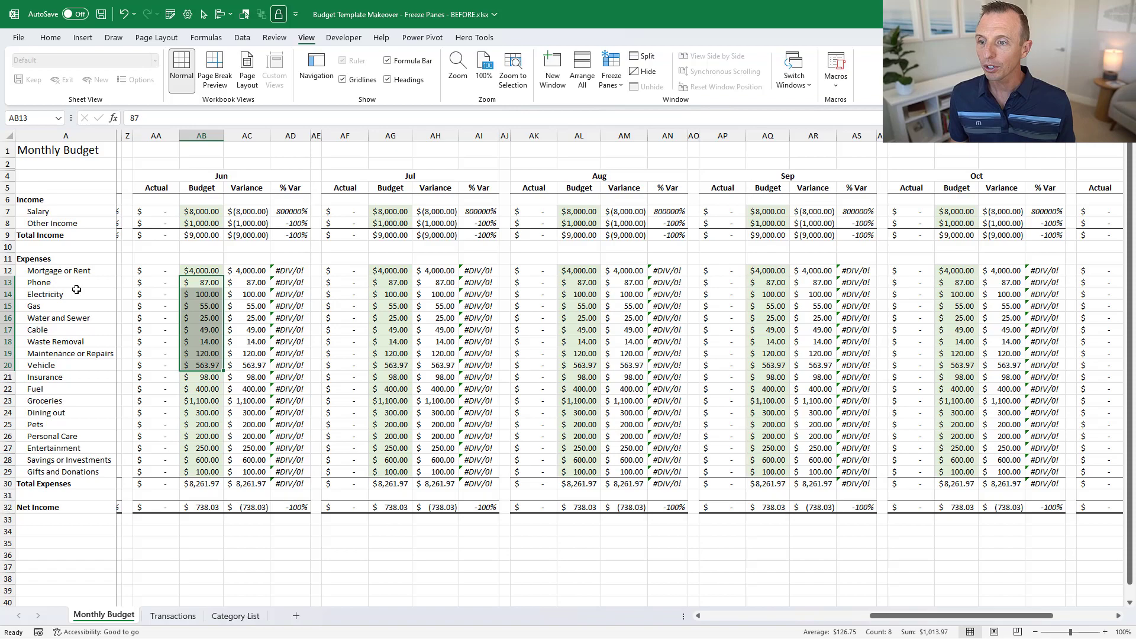
# With AA12 selected, unfreeze all panes, then reopen and dismiss the Freeze Panes menu
pyautogui.click(174, 273)
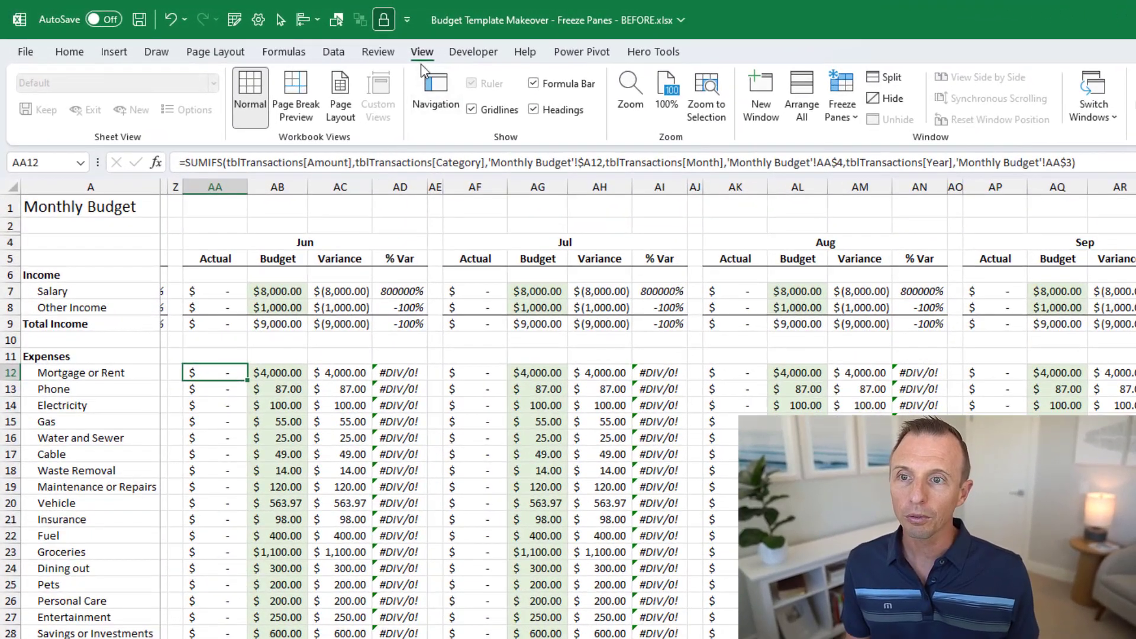
pyautogui.click(841, 108)
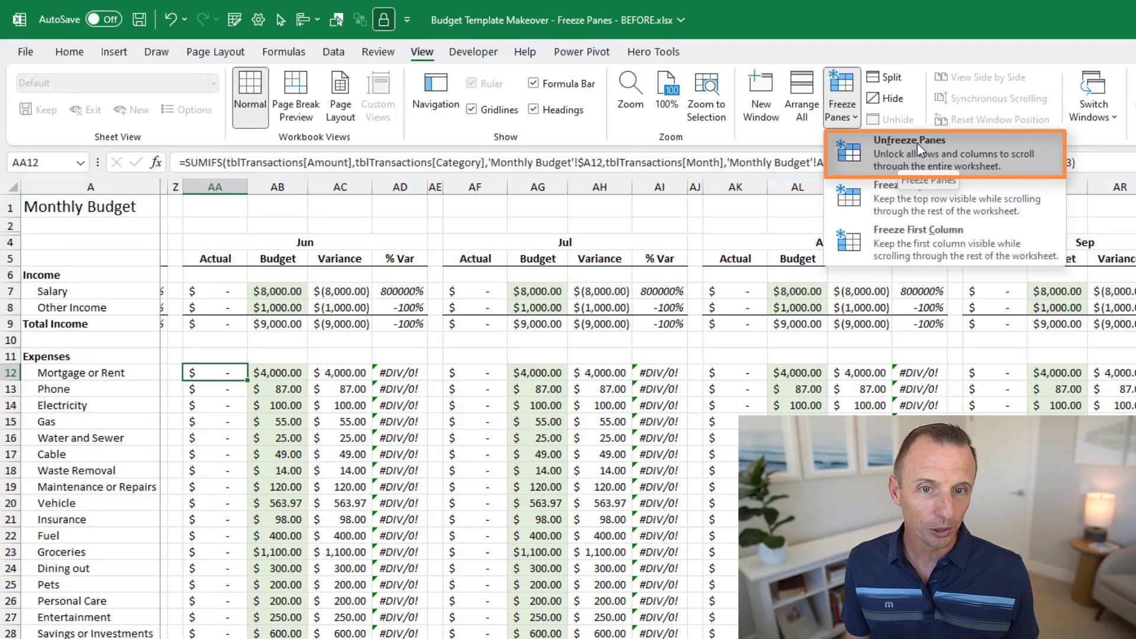
pyautogui.click(857, 155)
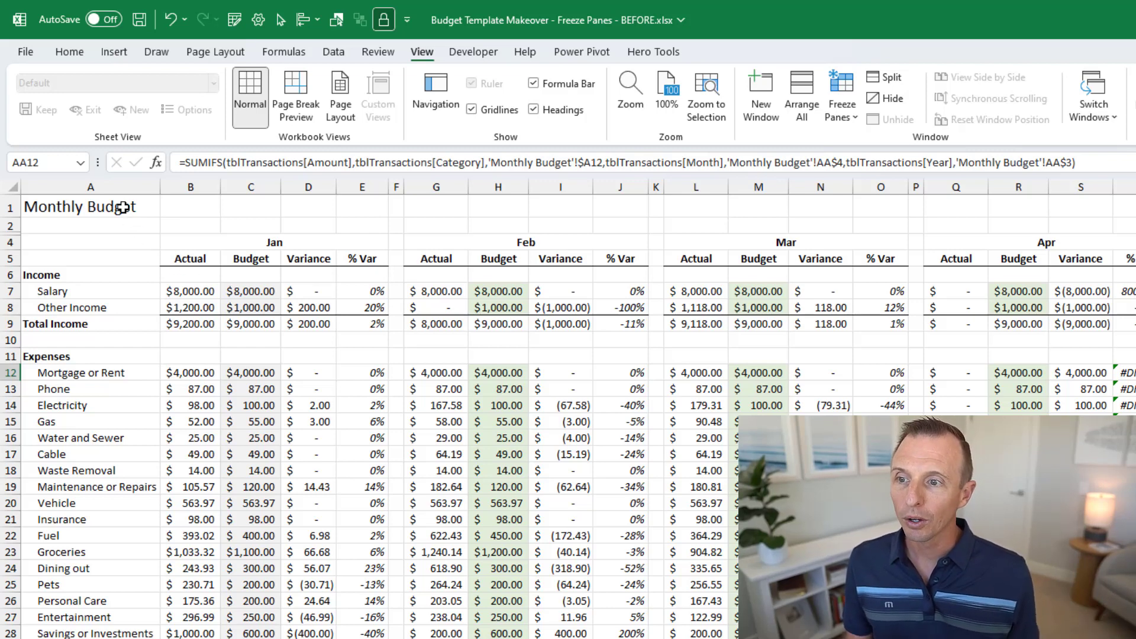
pyautogui.click(842, 104)
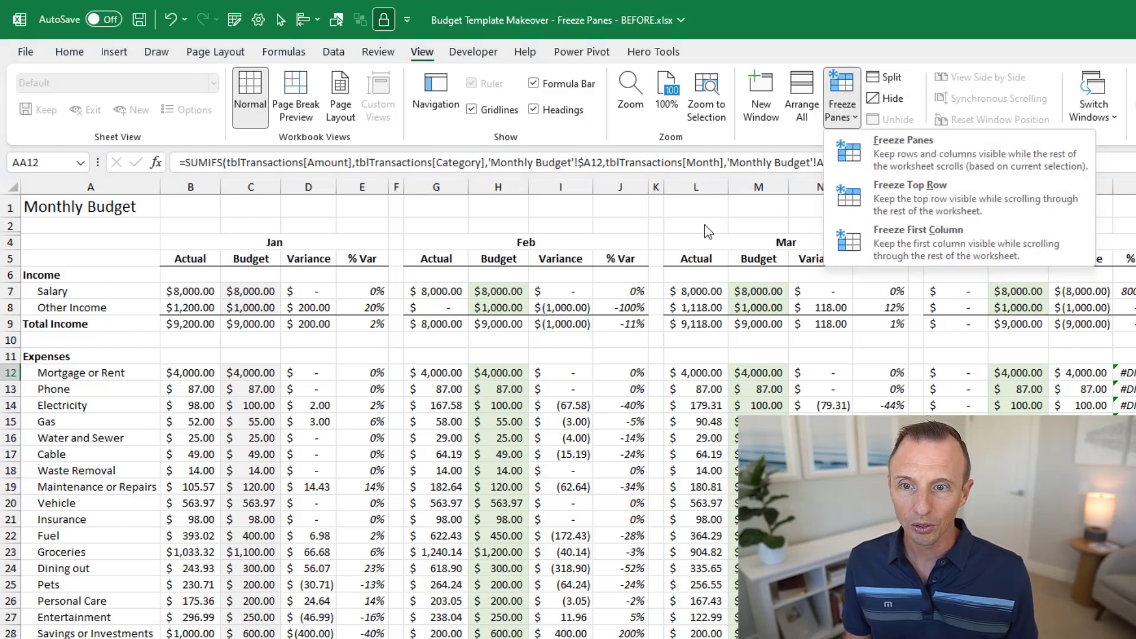
pyautogui.press('Escape')
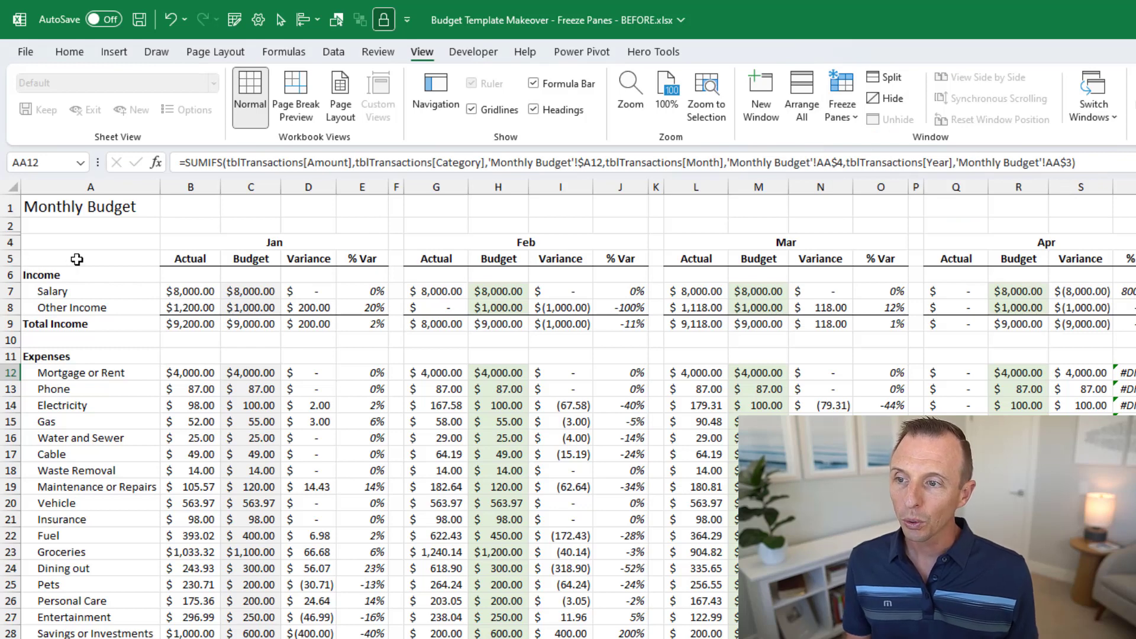
# Freeze rows 1–5 by applying Freeze Panes with row 6 selected
pyautogui.click(6, 275)
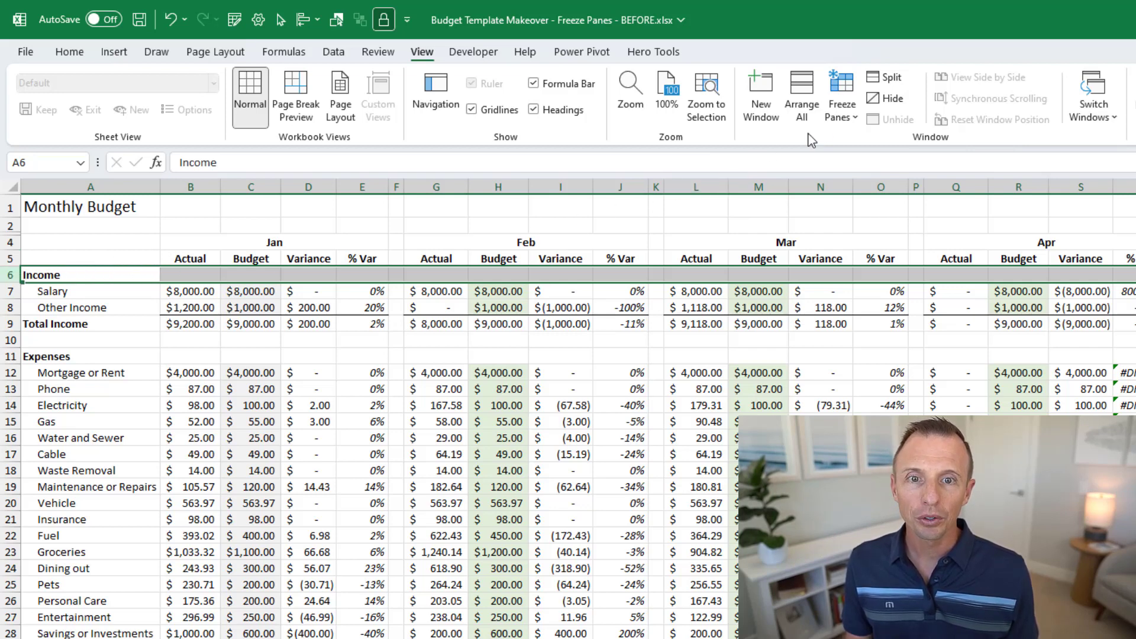
pyautogui.click(839, 119)
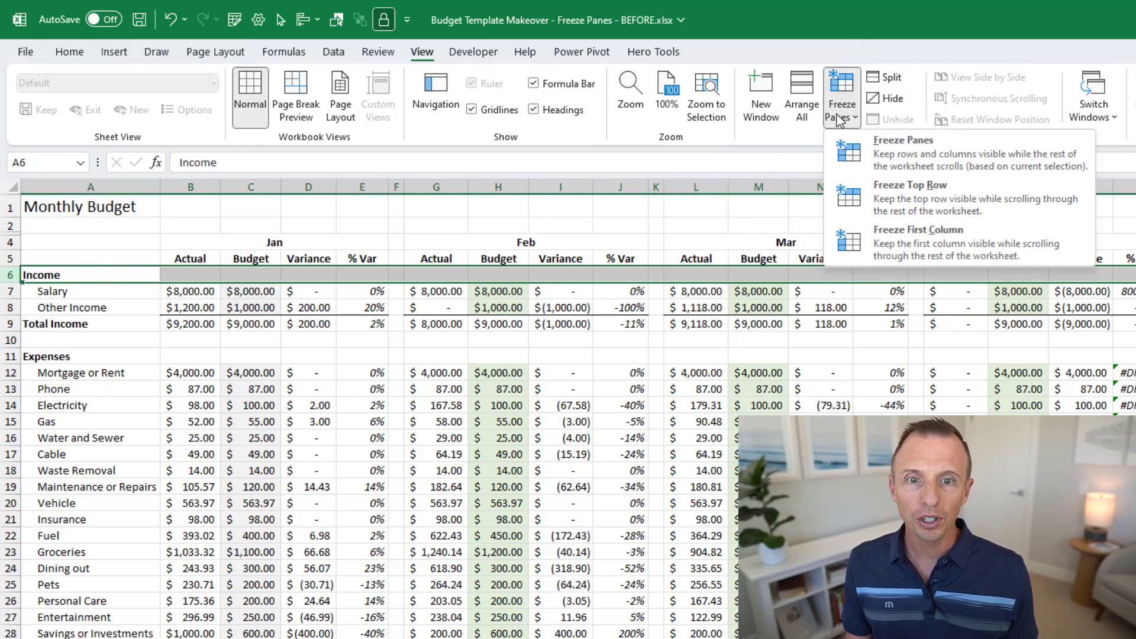
pyautogui.click(865, 155)
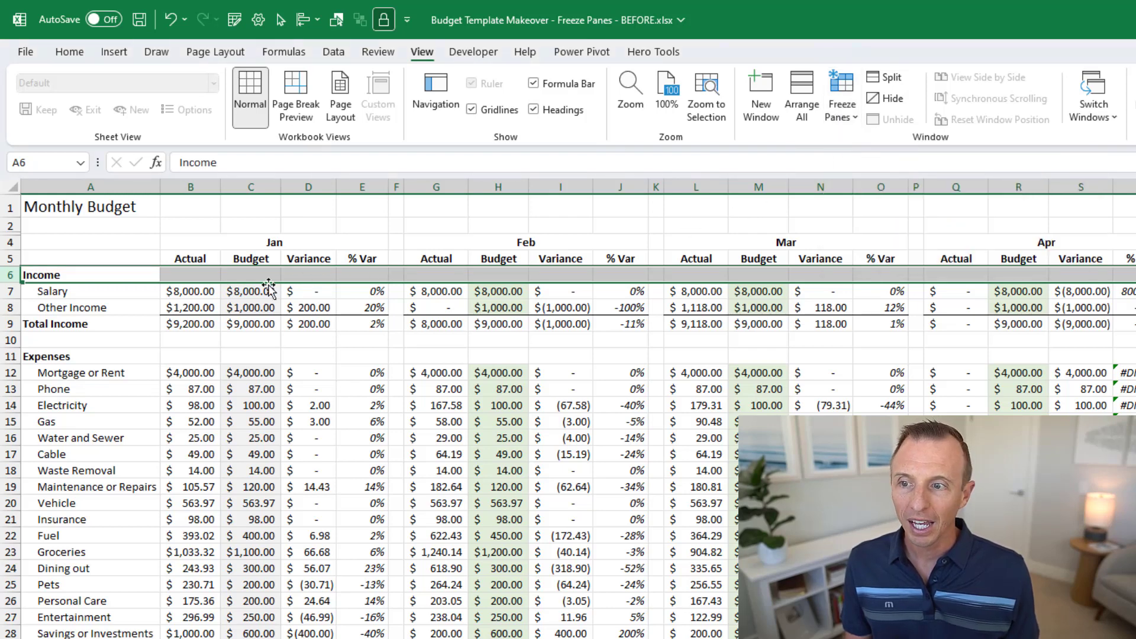
# Select an Other Income cell and scroll up and down to confirm the headers stay fixed
pyautogui.click(152, 308)
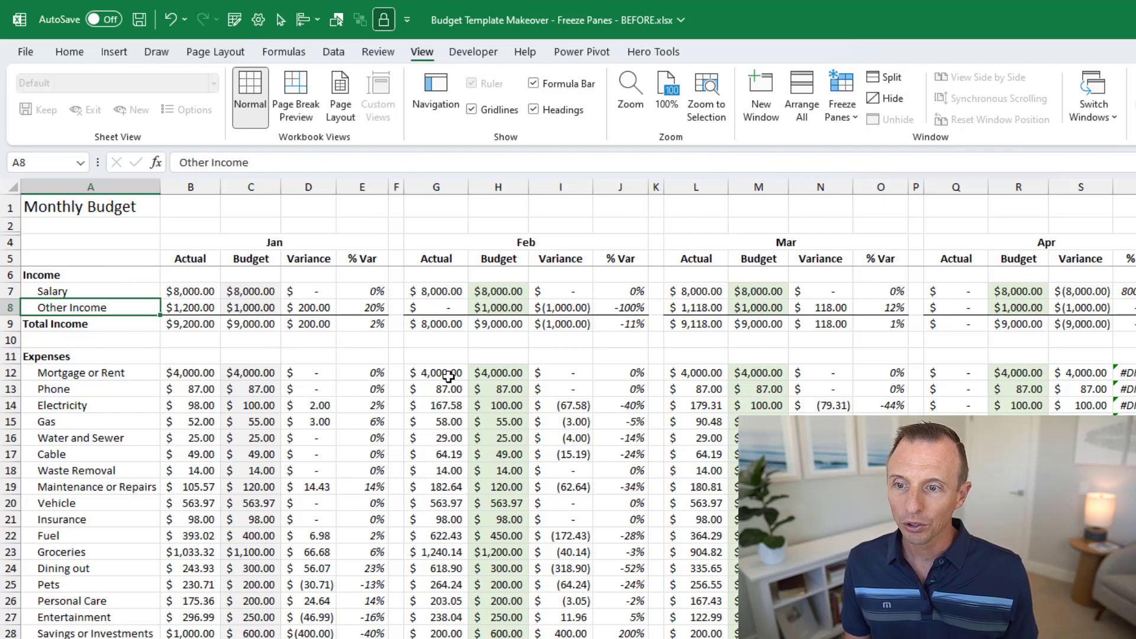
pyautogui.scroll(-1, 448, 376)
pyautogui.scroll(-3, 448, 376)
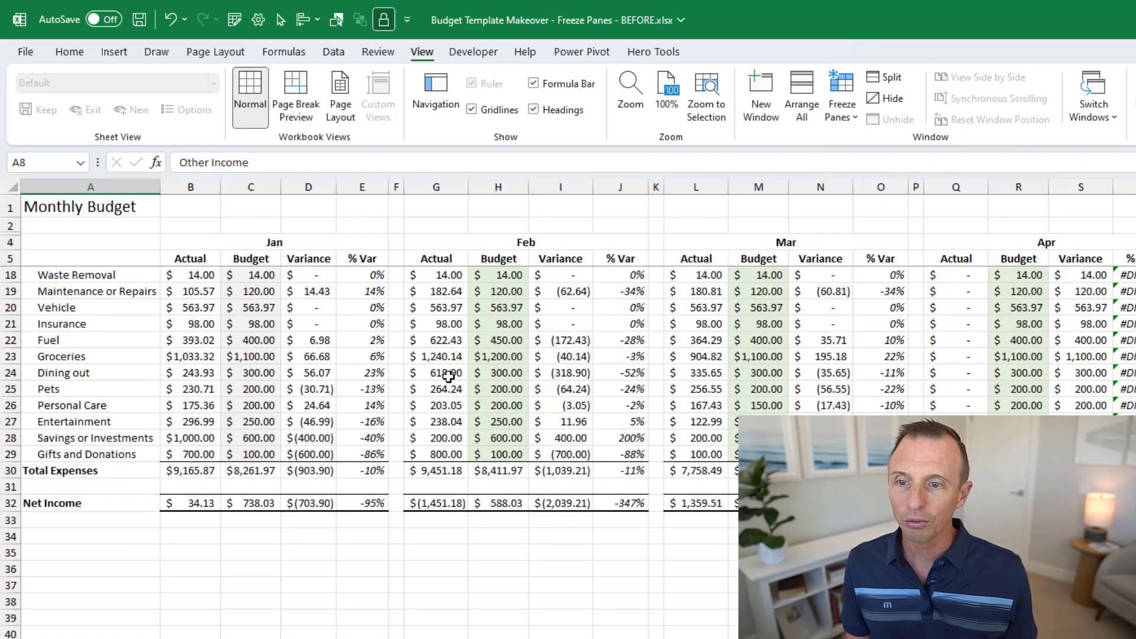
pyautogui.scroll(4, 448, 376)
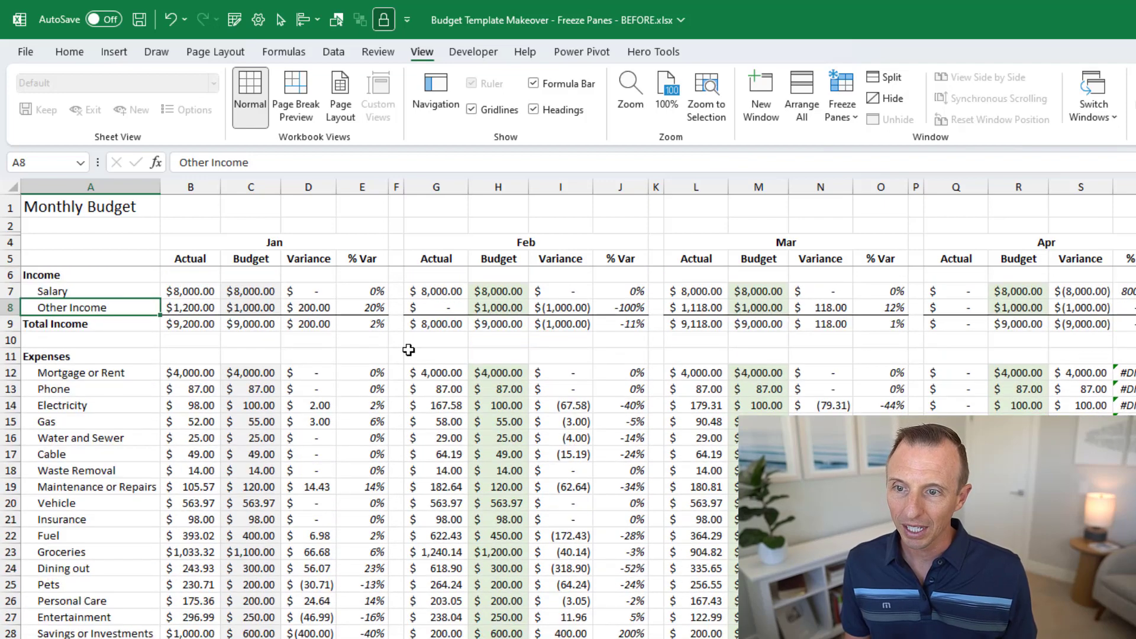
pyautogui.scroll(-5, 408, 350)
pyautogui.scroll(5, 409, 350)
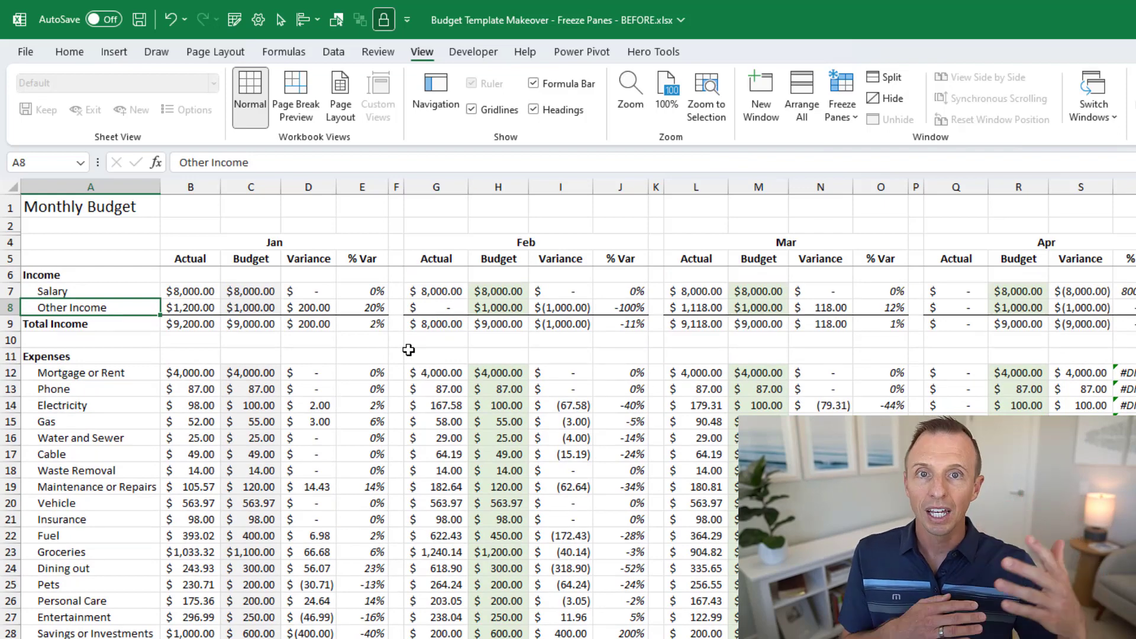
pyautogui.scroll(-3, 409, 350)
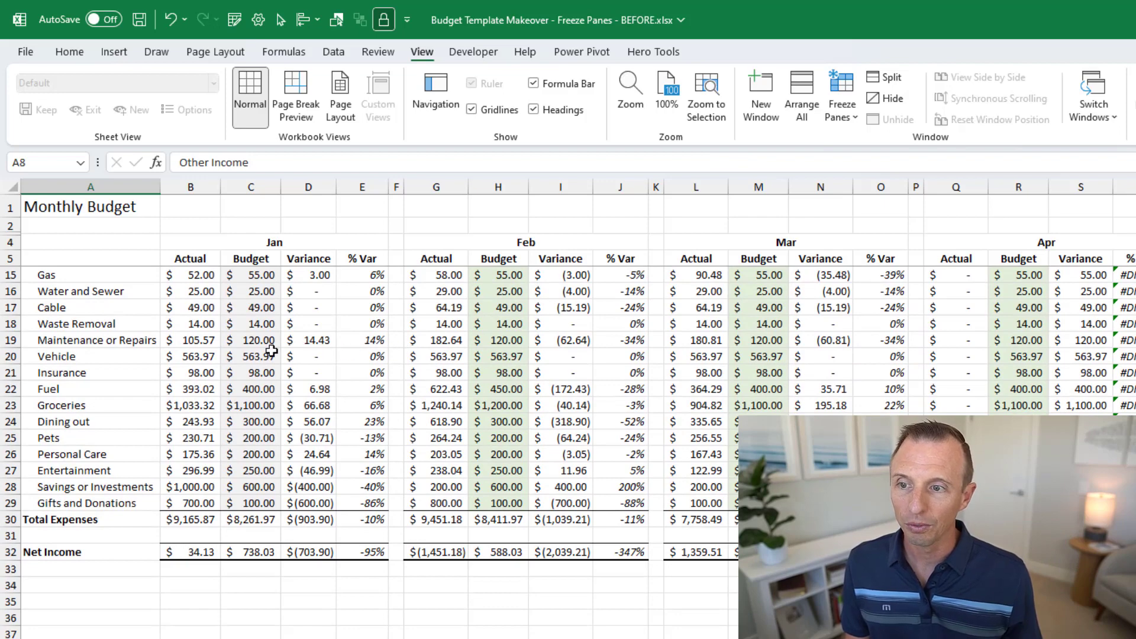
pyautogui.scroll(3, 271, 352)
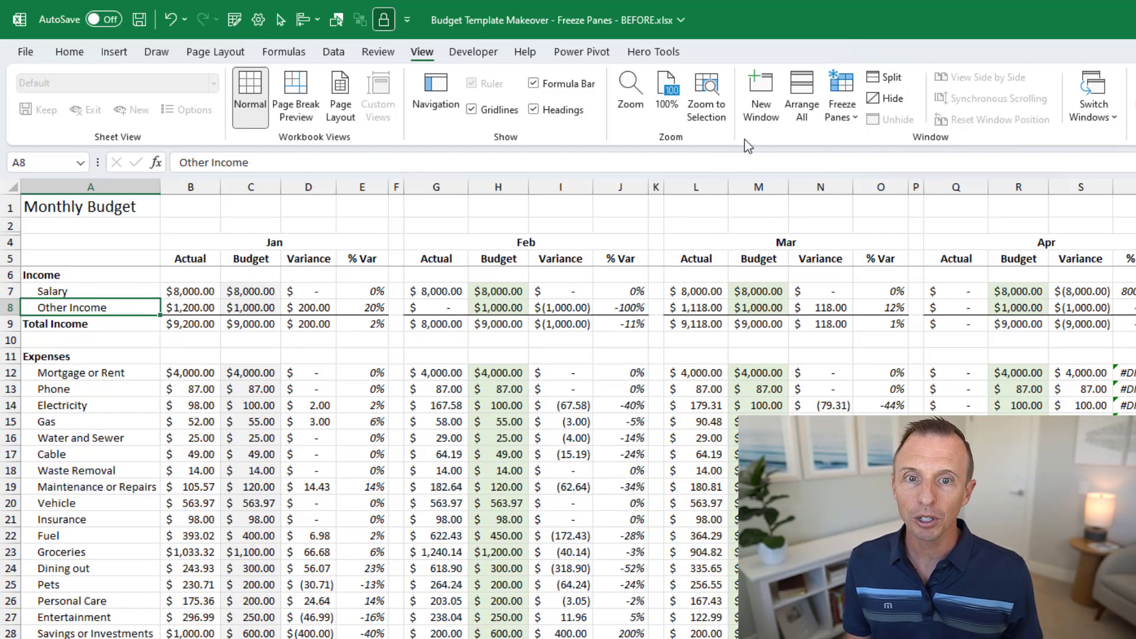
# Unfreeze the panes and select cell B6 as the next freeze corner
pyautogui.click(837, 114)
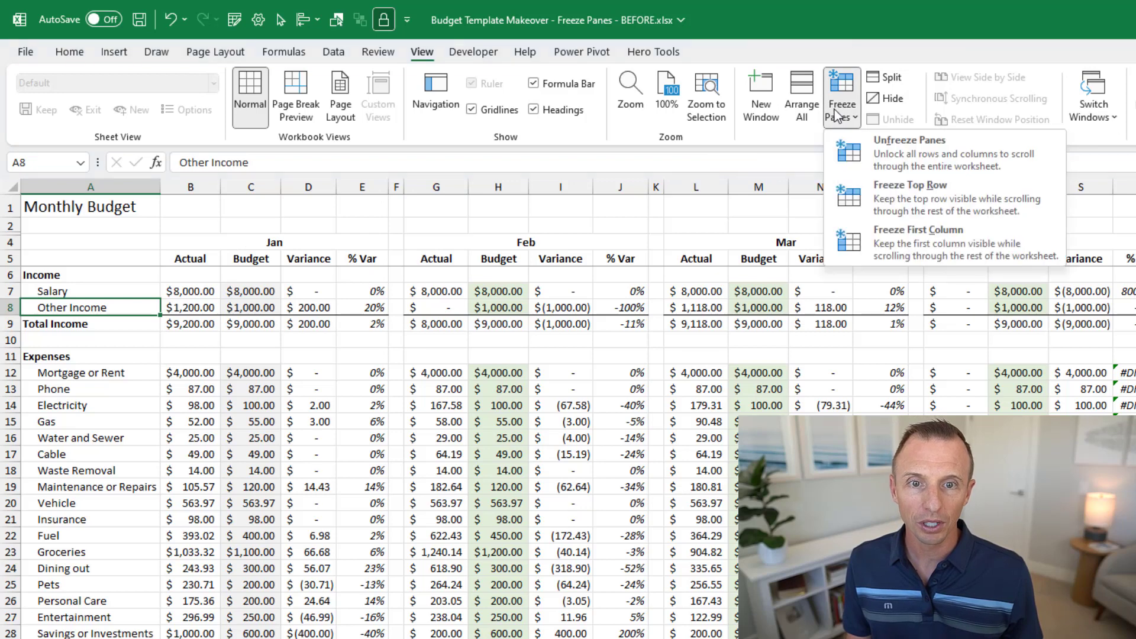
pyautogui.click(876, 154)
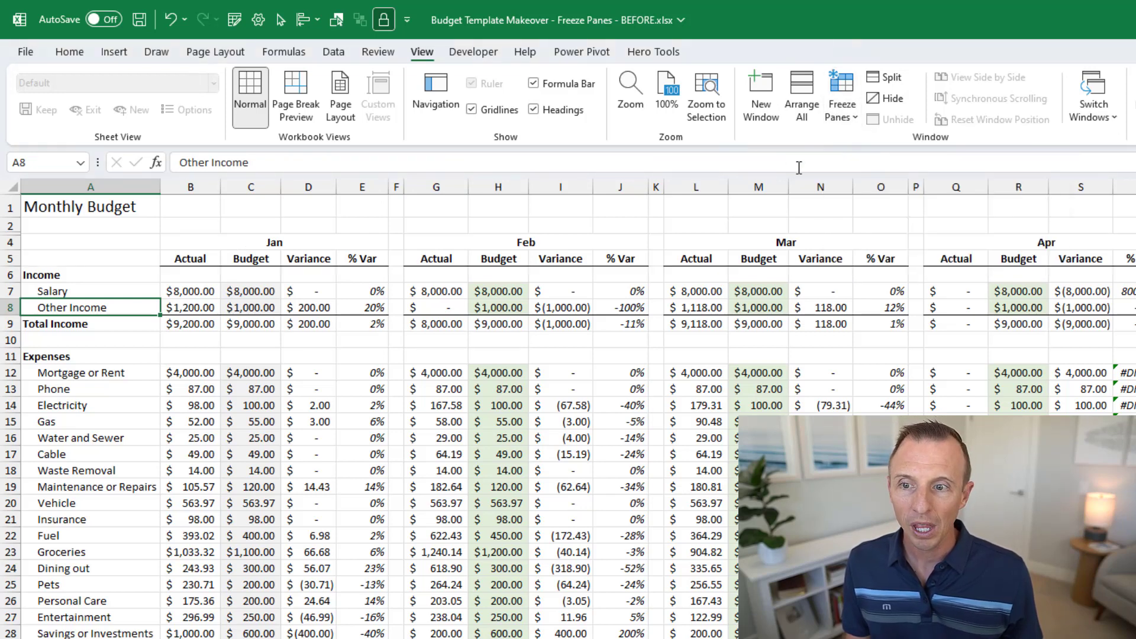
pyautogui.click(182, 275)
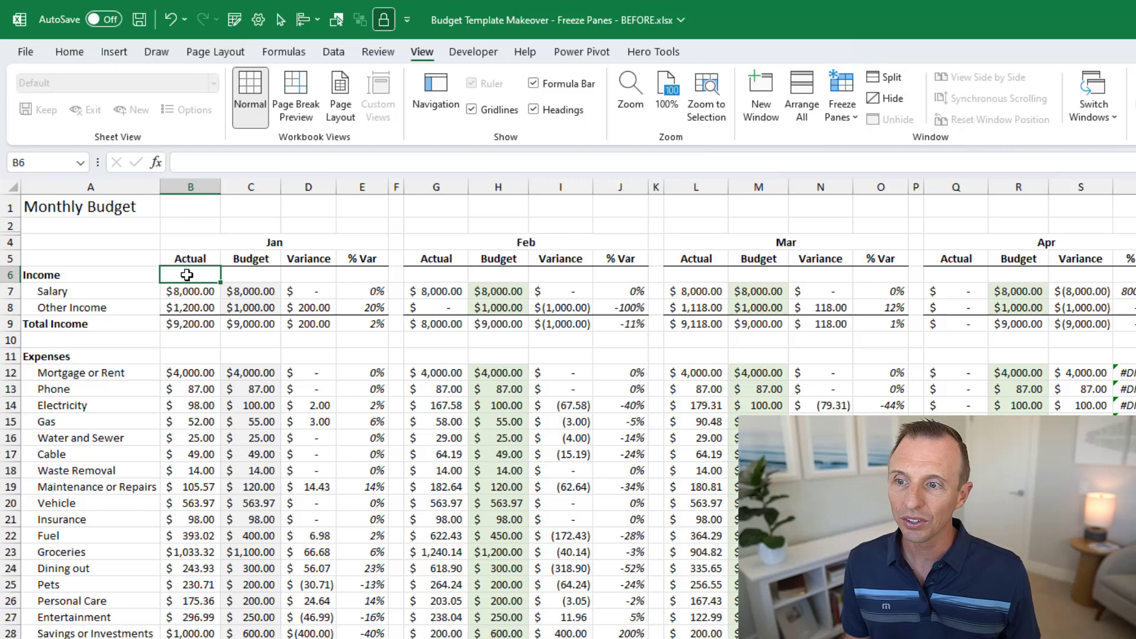
# Freeze panes at B6, then scroll right and down and select the May Maintenance budget cell W19
pyautogui.click(842, 110)
pyautogui.click(874, 151)
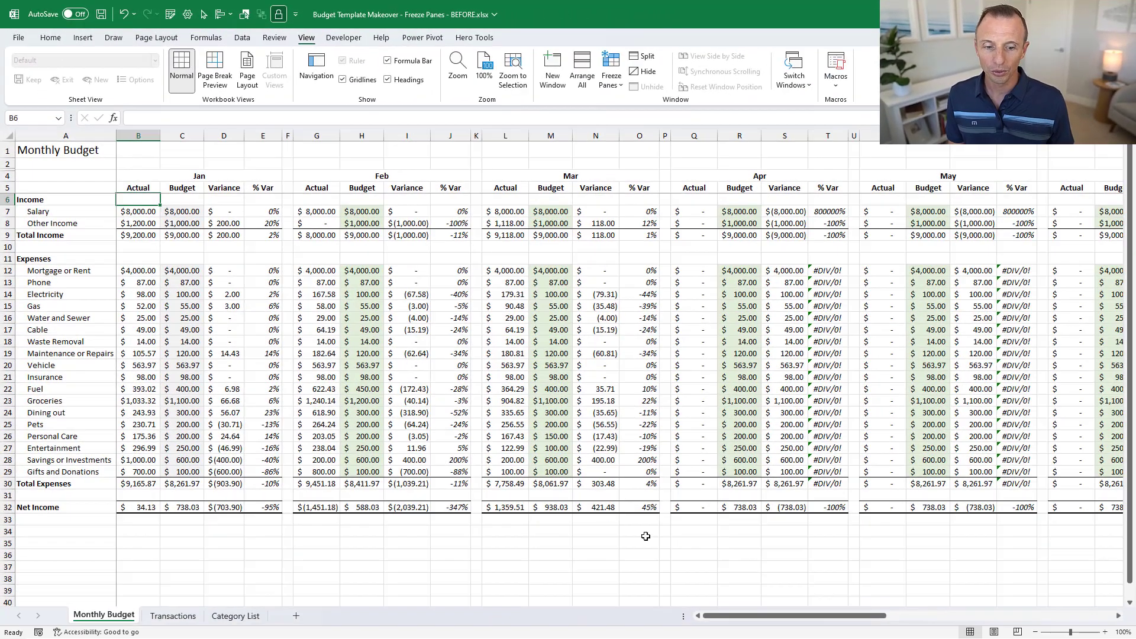
pyautogui.hscroll(6, 724, 621)
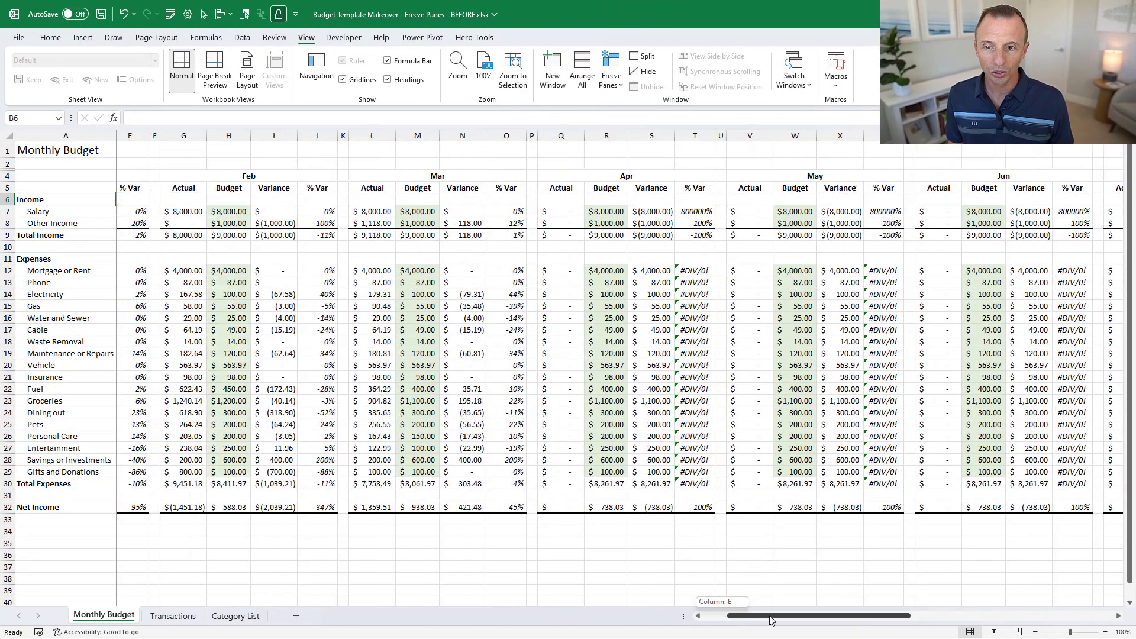
pyautogui.scroll(-4, 443, 263)
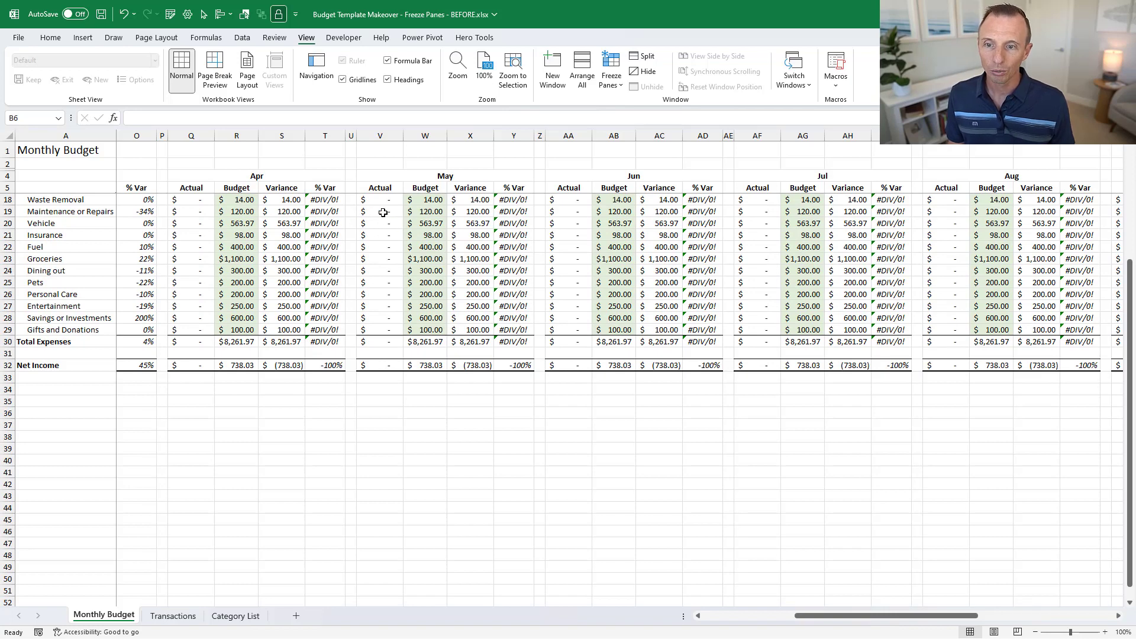
pyautogui.click(412, 215)
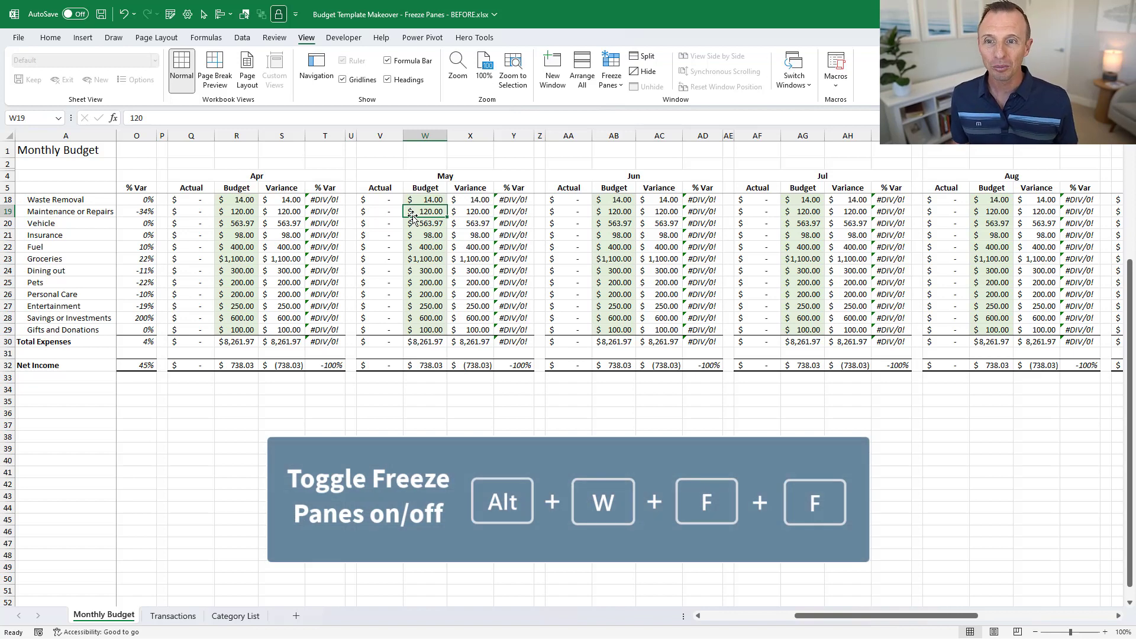
# Unfreeze the panes and reselect cell B6
pyautogui.click(611, 74)
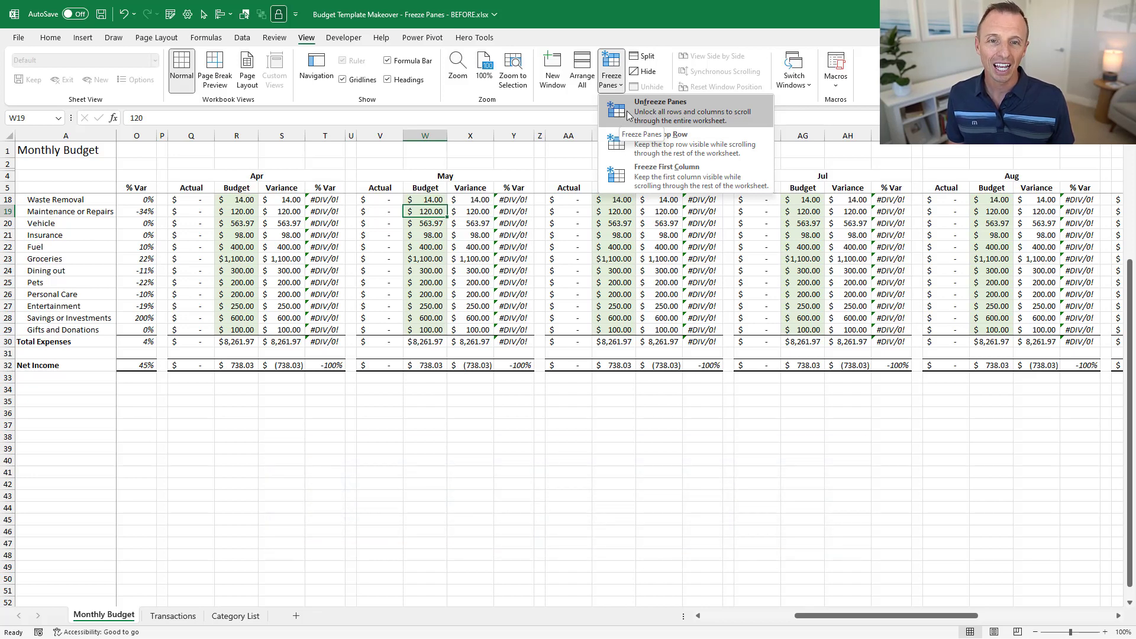
pyautogui.click(629, 117)
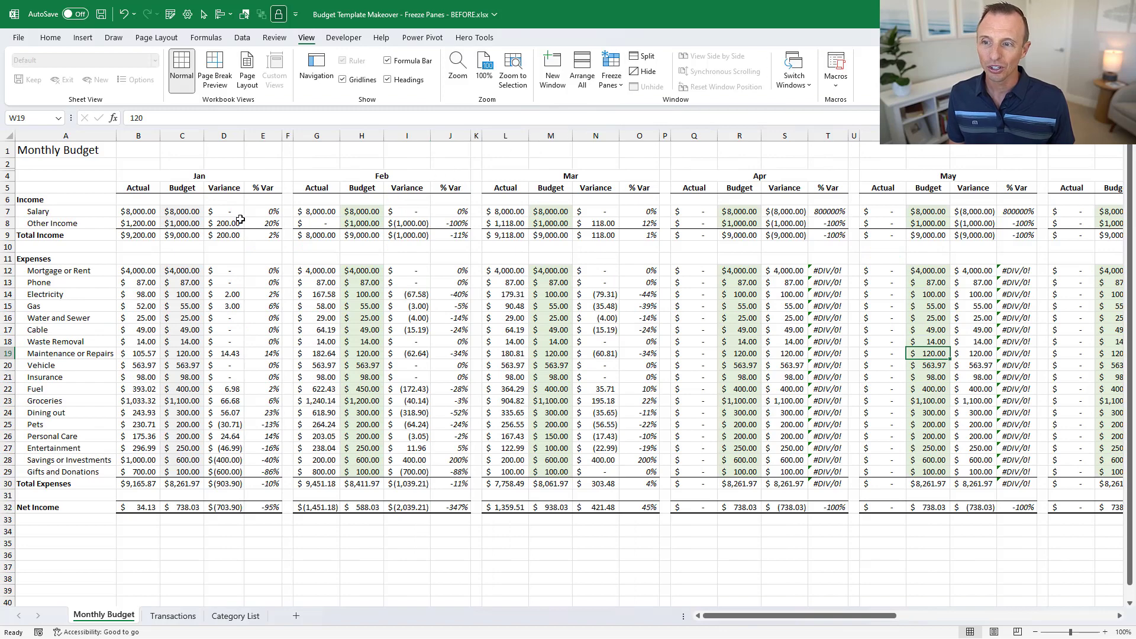
pyautogui.click(131, 201)
# Refreeze panes at B6 with Alt, W, F, F and scroll to verify
pyautogui.press('alt')
pyautogui.press('w')
pyautogui.press('f')
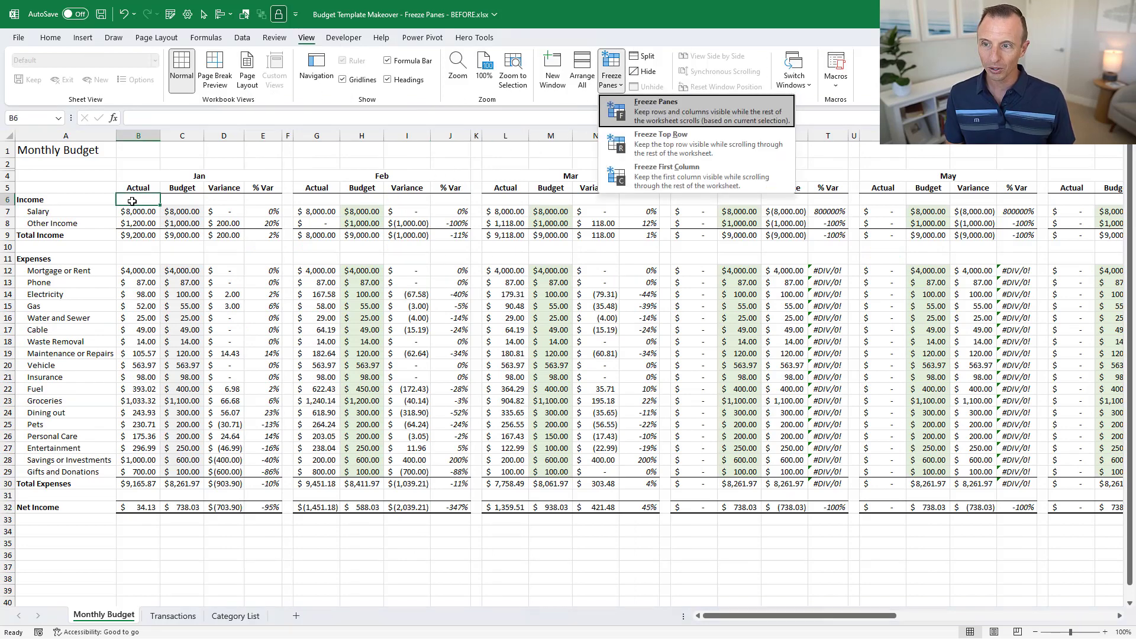
pyautogui.press('f')
pyautogui.scroll(-2, 169, 226)
pyautogui.scroll(2, 171, 228)
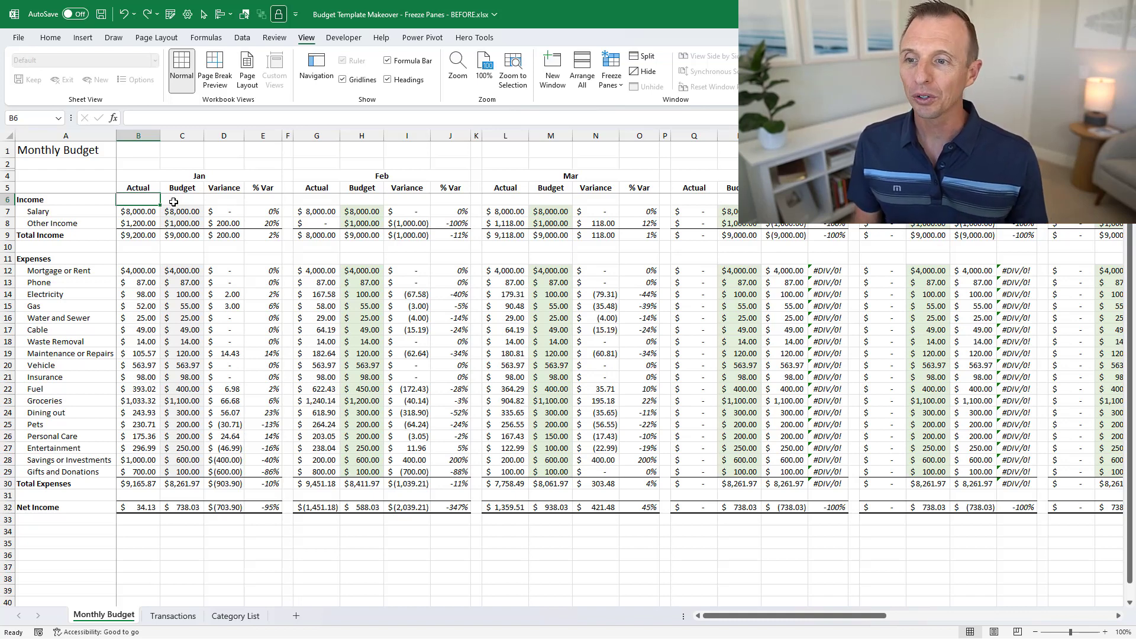
pyautogui.click(136, 211)
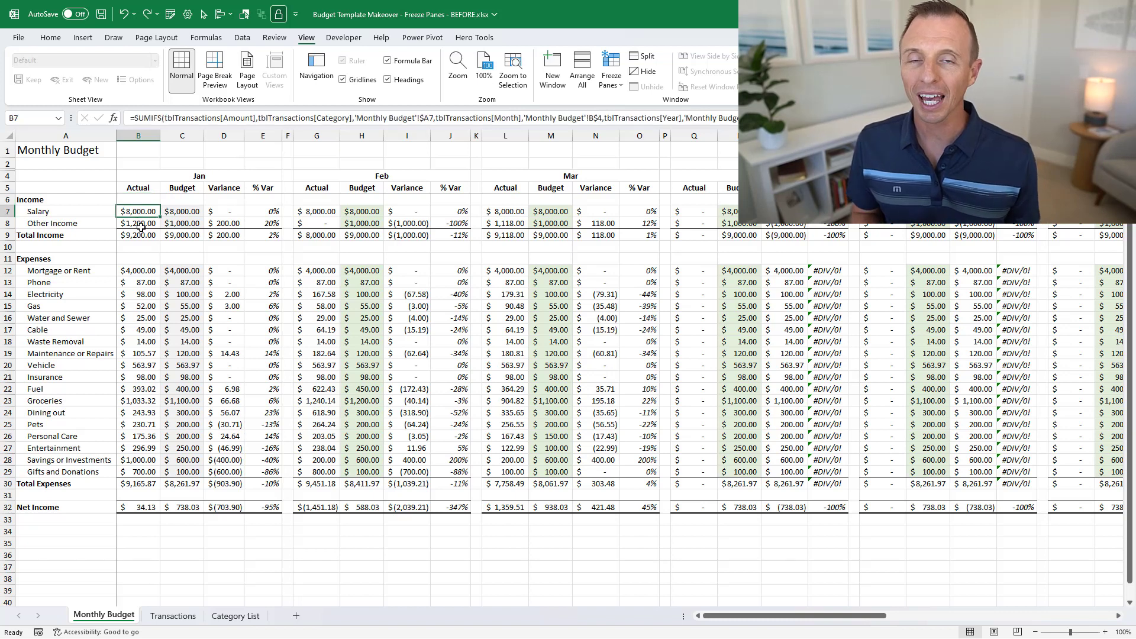